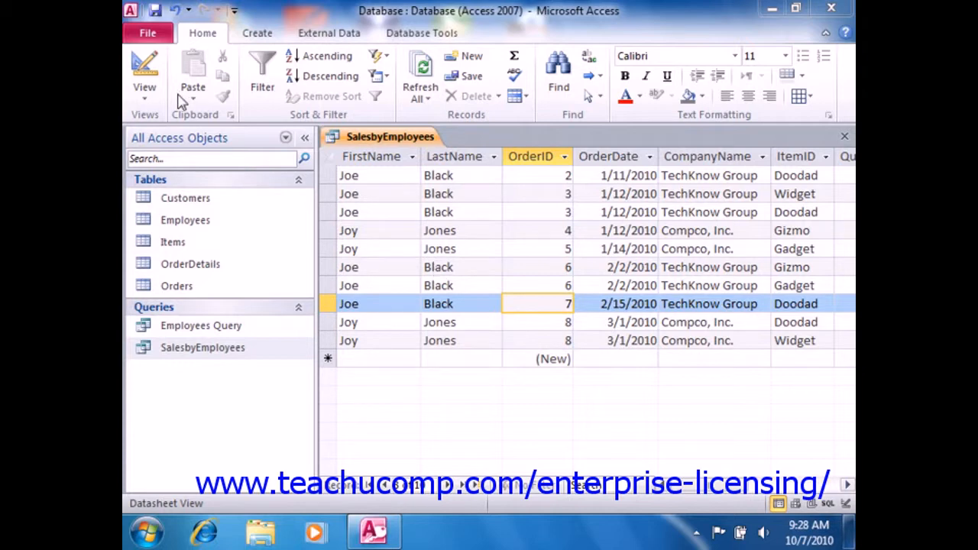
pyautogui.click(145, 73)
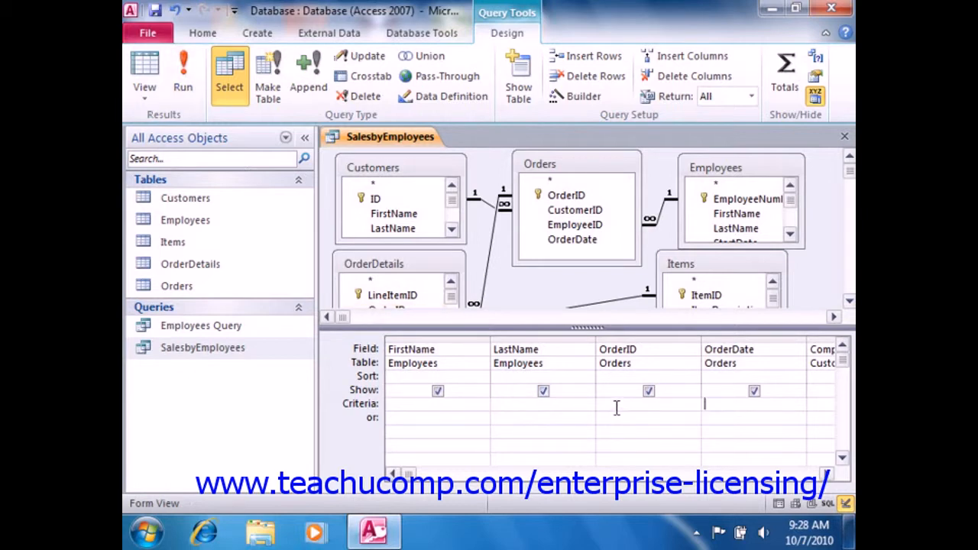
pyautogui.click(523, 404)
pyautogui.write('J')
pyautogui.write('*')
pyautogui.press('Tab')
pyautogui.click(188, 77)
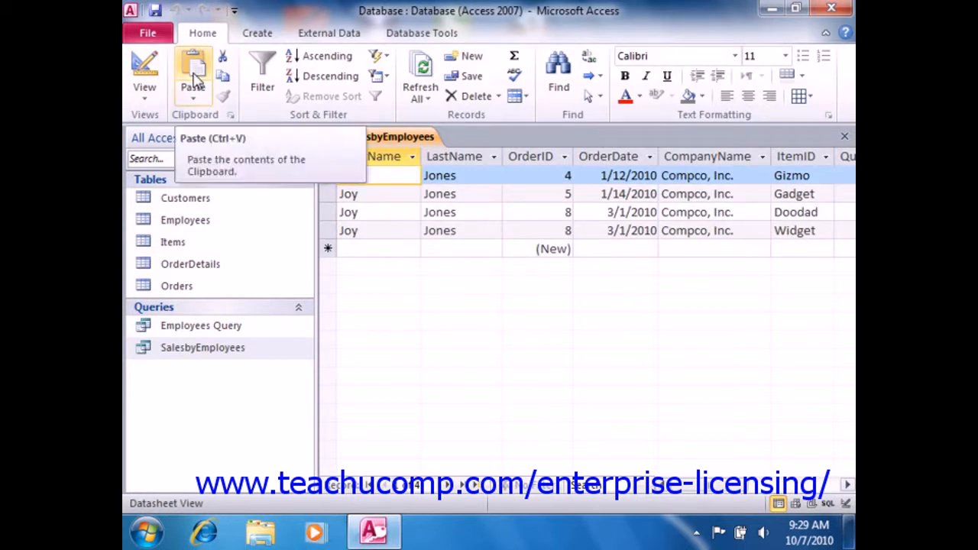
pyautogui.click(145, 69)
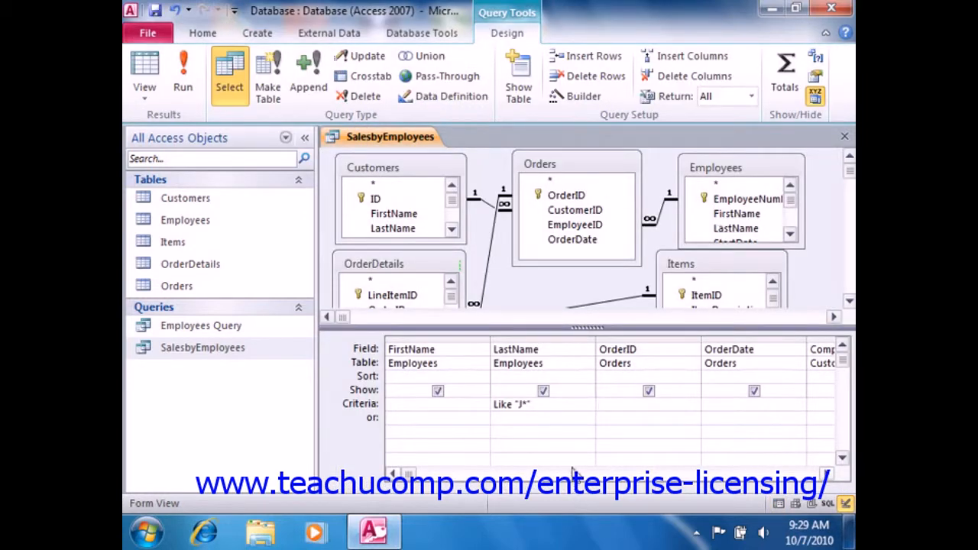